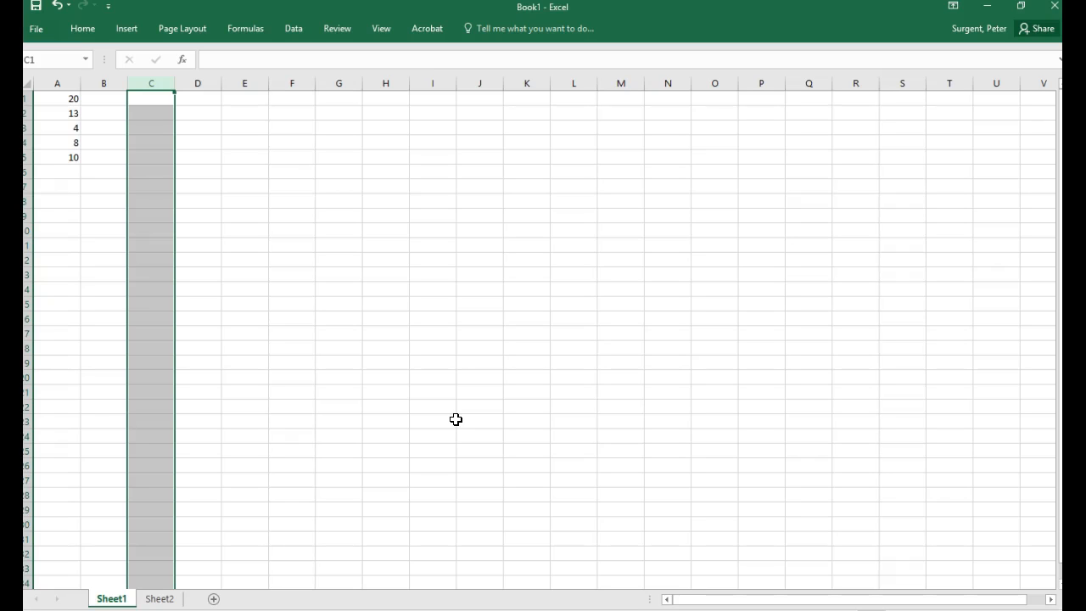
# Step: Make sure the Analysis ToolPak is enabled among the available Excel add-ins
pyautogui.click(434, 382)
pyautogui.click(301, 29)
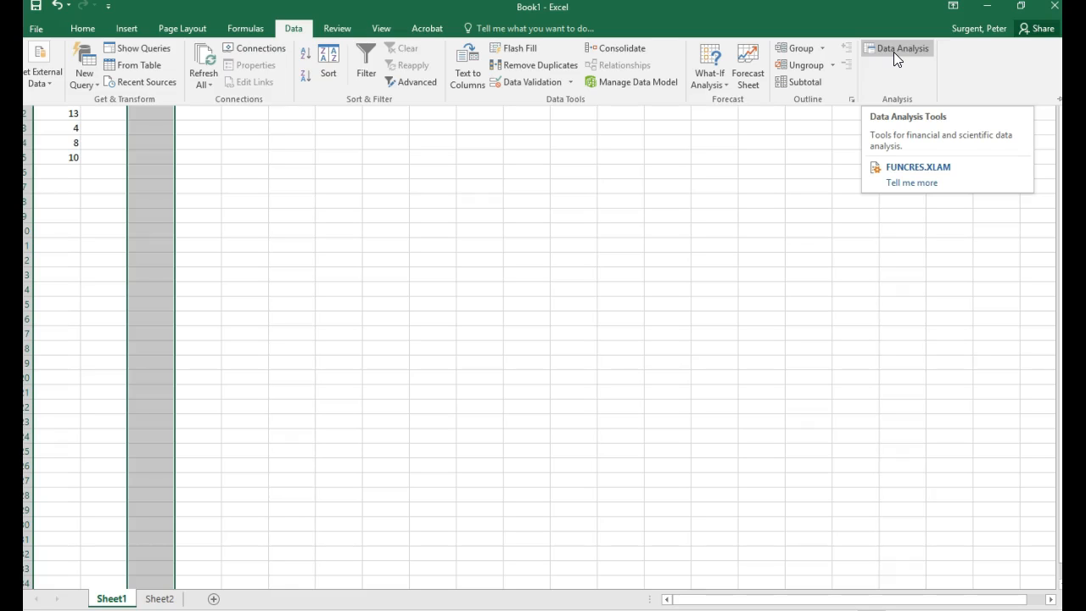
pyautogui.click(38, 28)
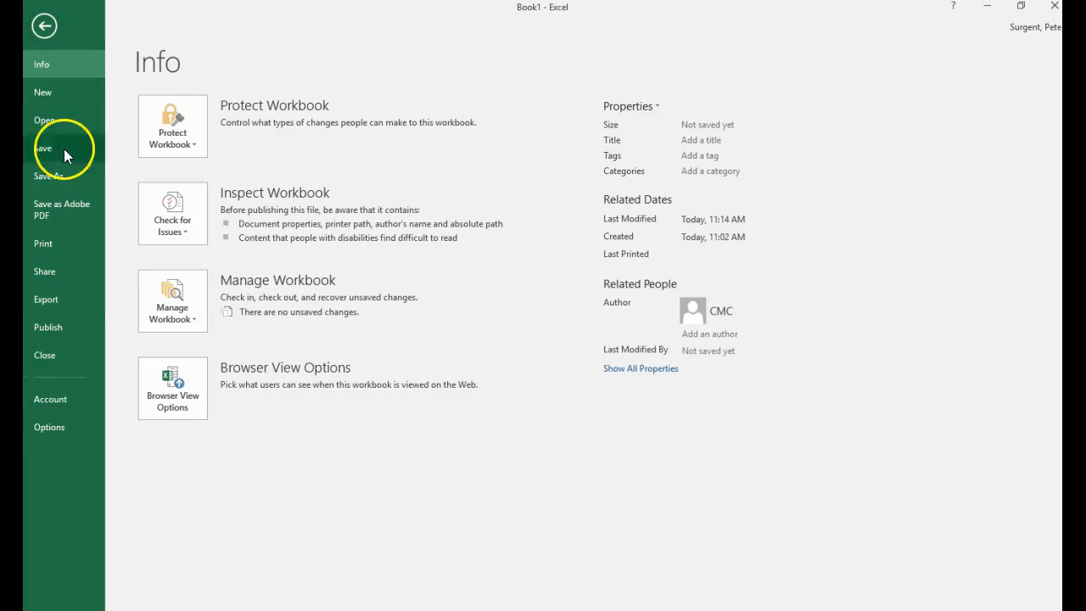
pyautogui.click(54, 424)
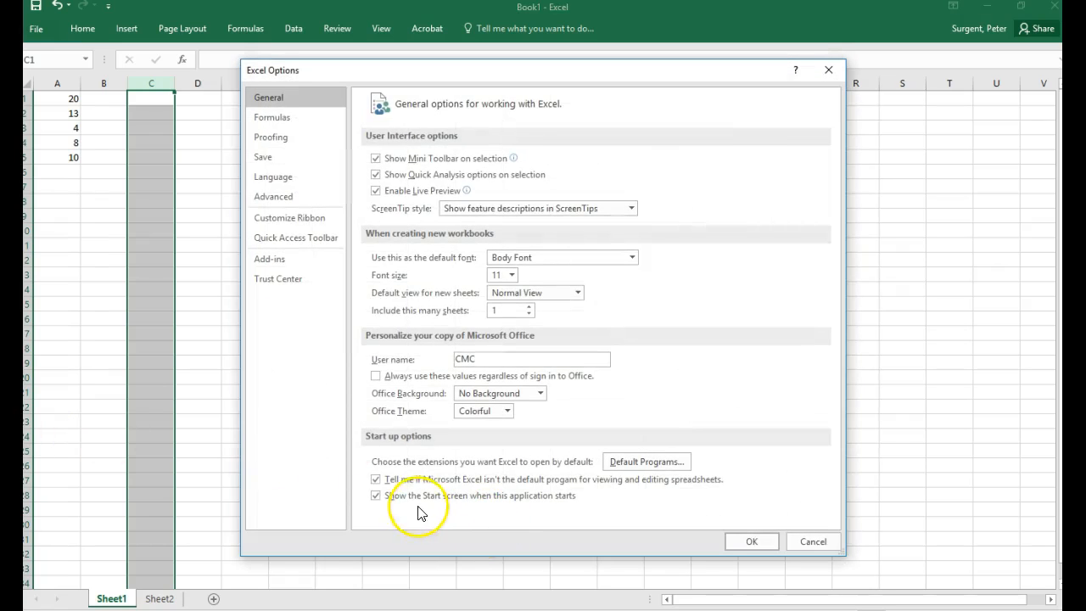
pyautogui.click(273, 259)
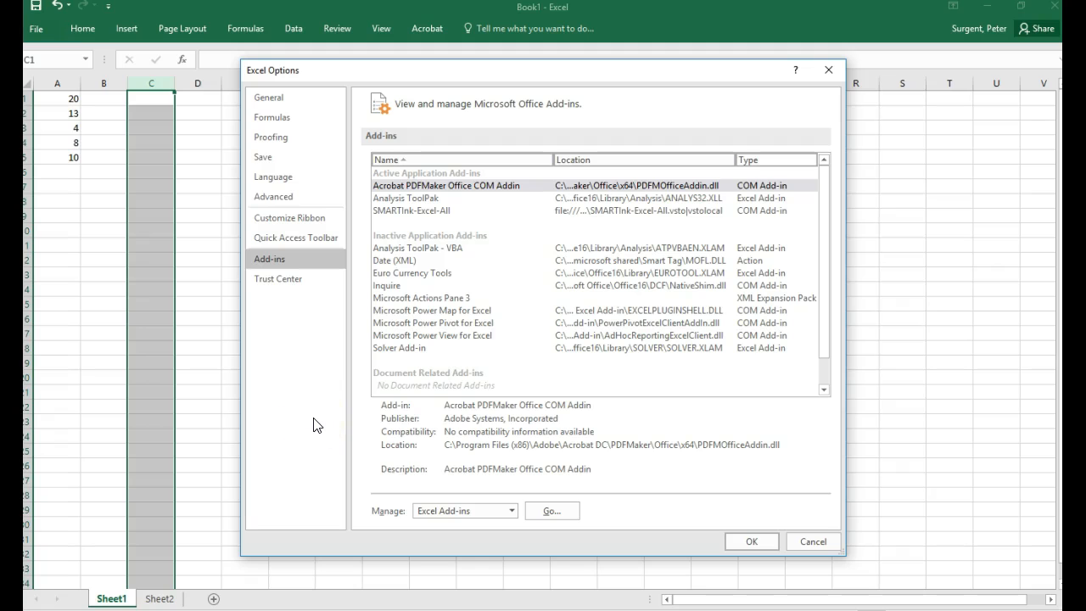
pyautogui.click(441, 248)
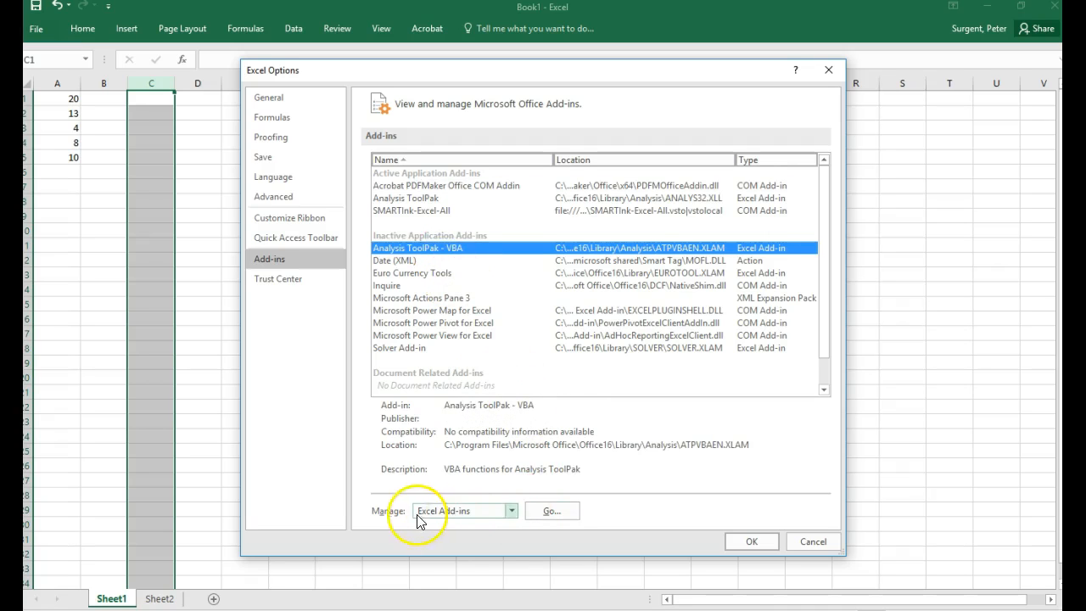
pyautogui.click(550, 512)
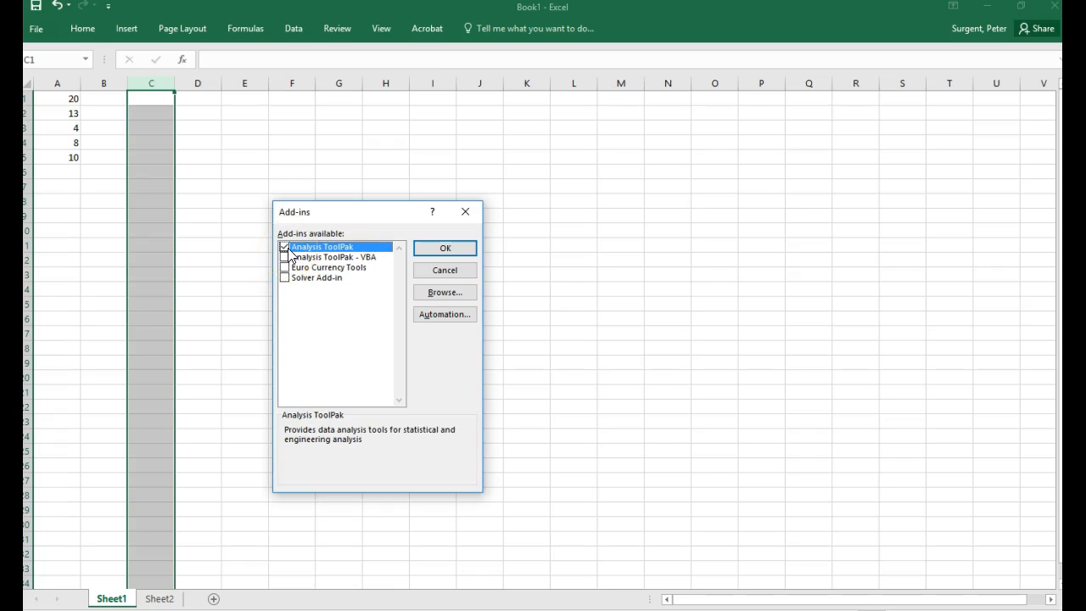
pyautogui.click(435, 248)
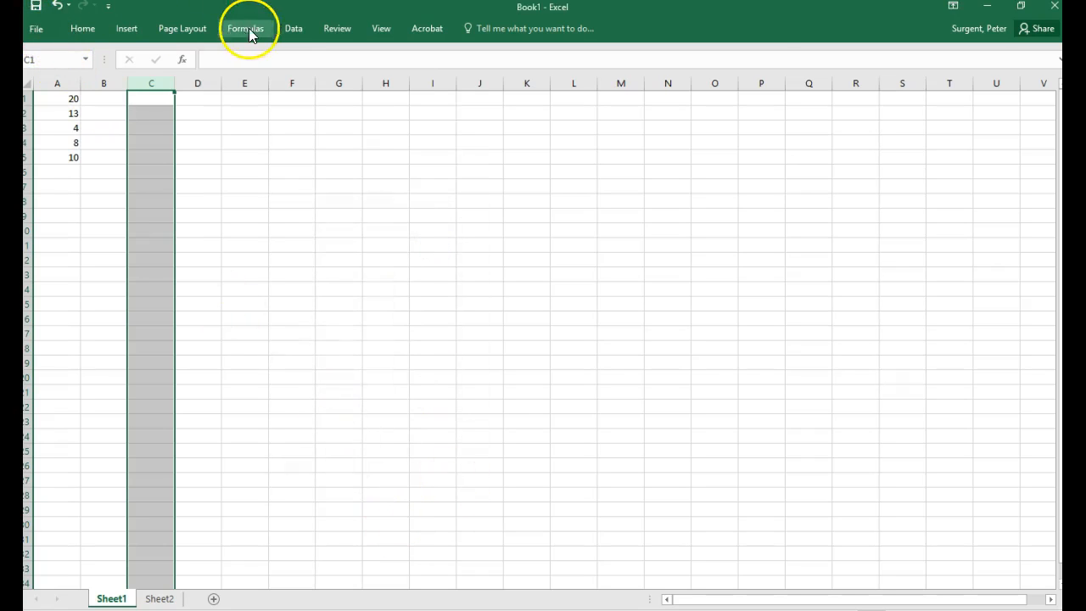
# Step: Open the Data Analysis tools, browse the available analyses and start Descriptive Statistics
pyautogui.click(287, 29)
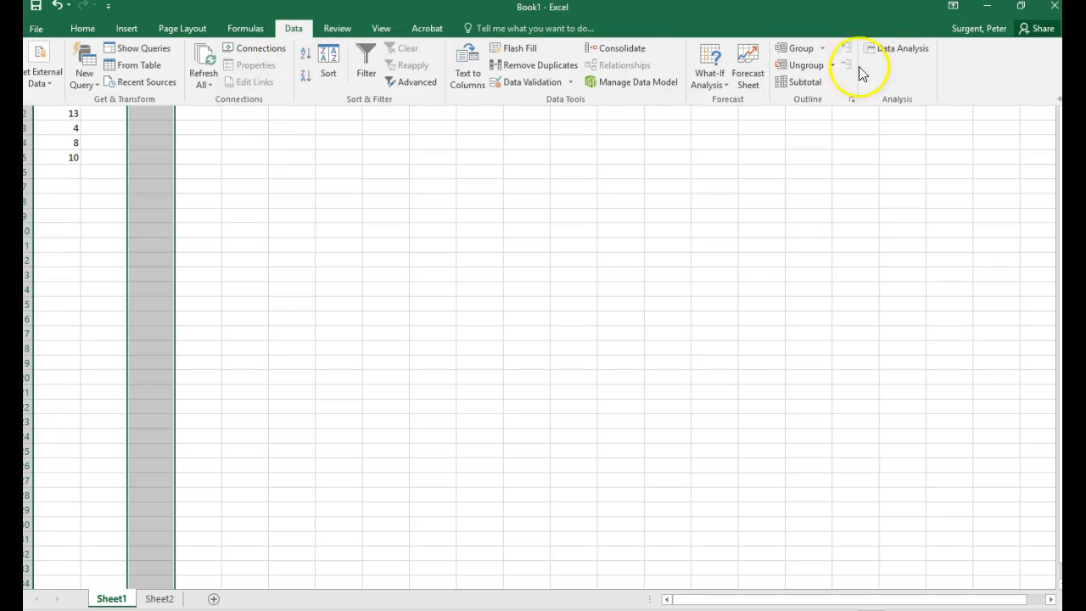
pyautogui.click(900, 48)
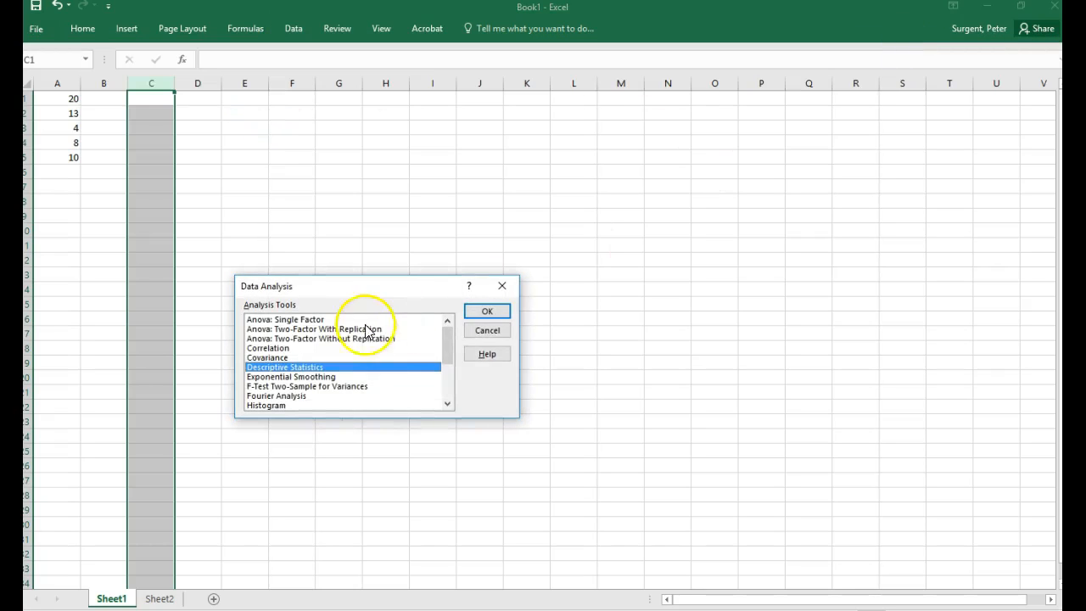
pyautogui.moveTo(353, 290); pyautogui.dragTo(366, 163)
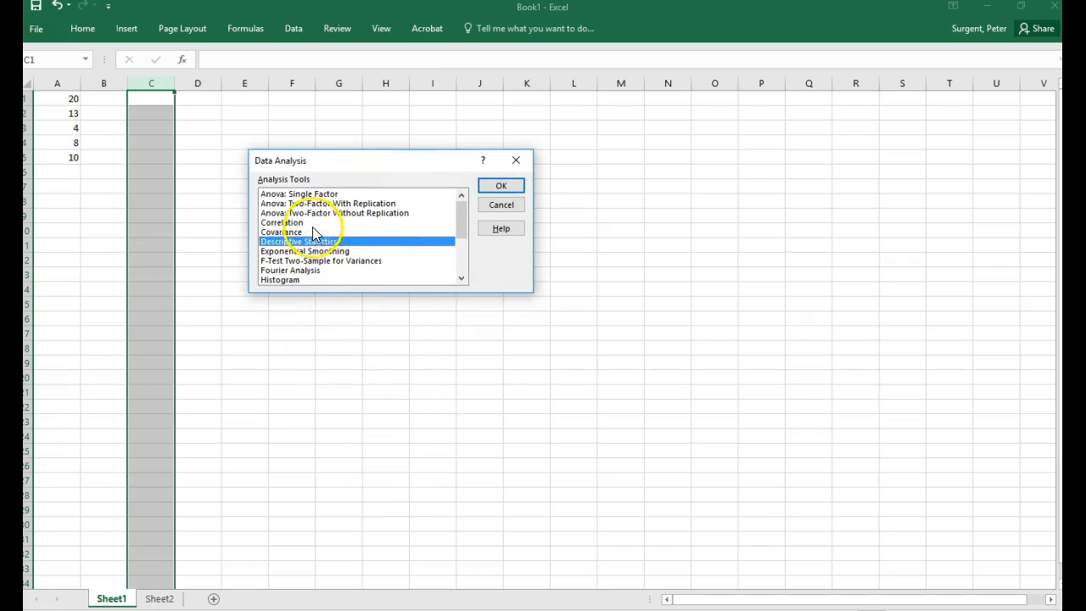
pyautogui.click(309, 193)
pyautogui.scroll(-3, 311, 226)
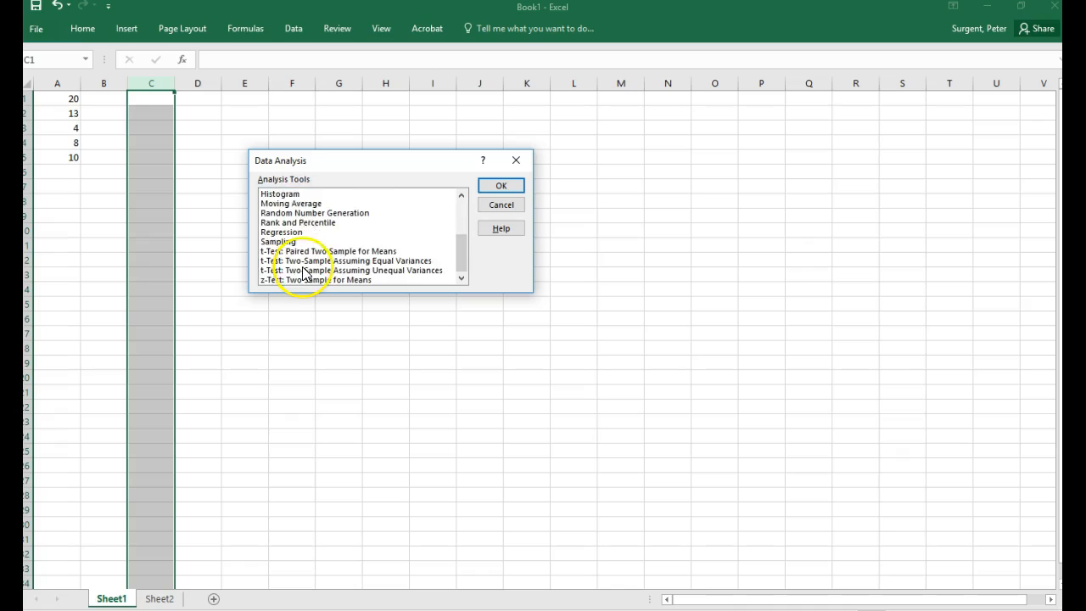
pyautogui.scroll(2, 297, 280)
pyautogui.click(295, 251)
pyautogui.scroll(1, 303, 261)
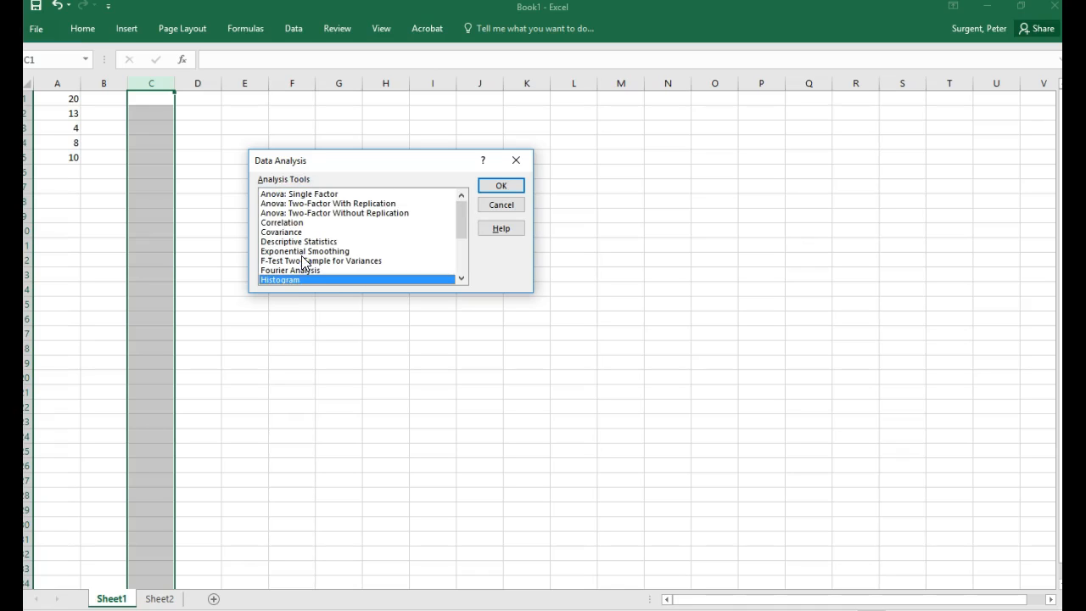
pyautogui.scroll(-1, 280, 238)
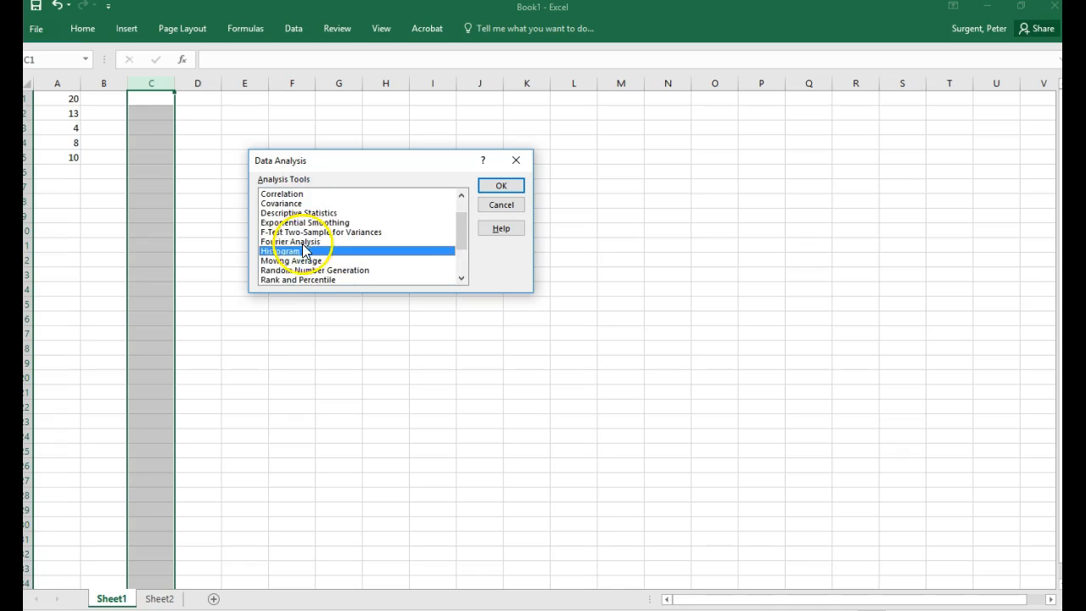
pyautogui.scroll(1, 331, 266)
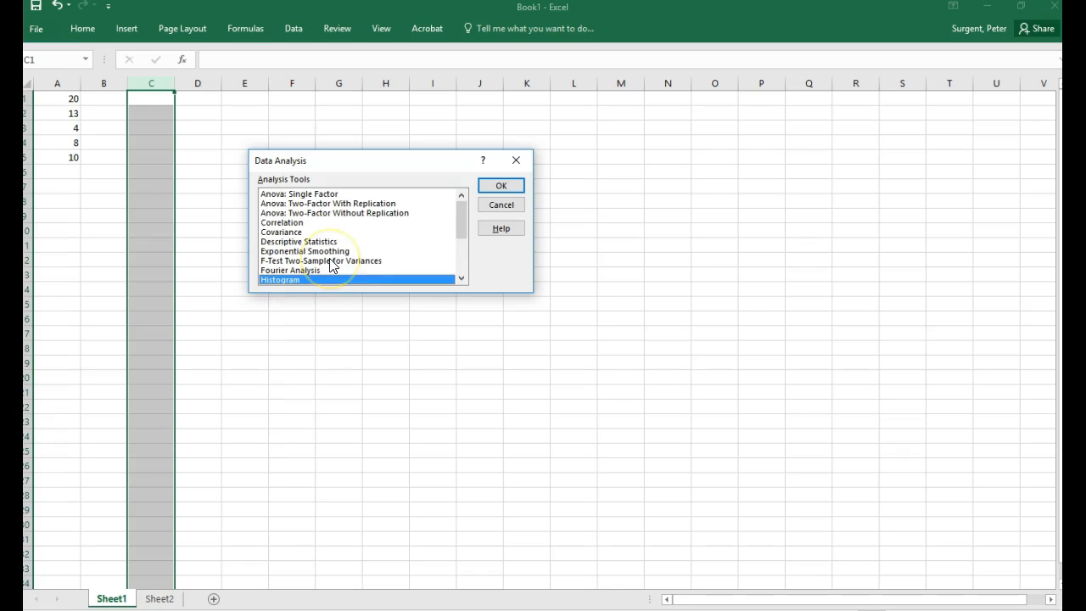
pyautogui.click(320, 242)
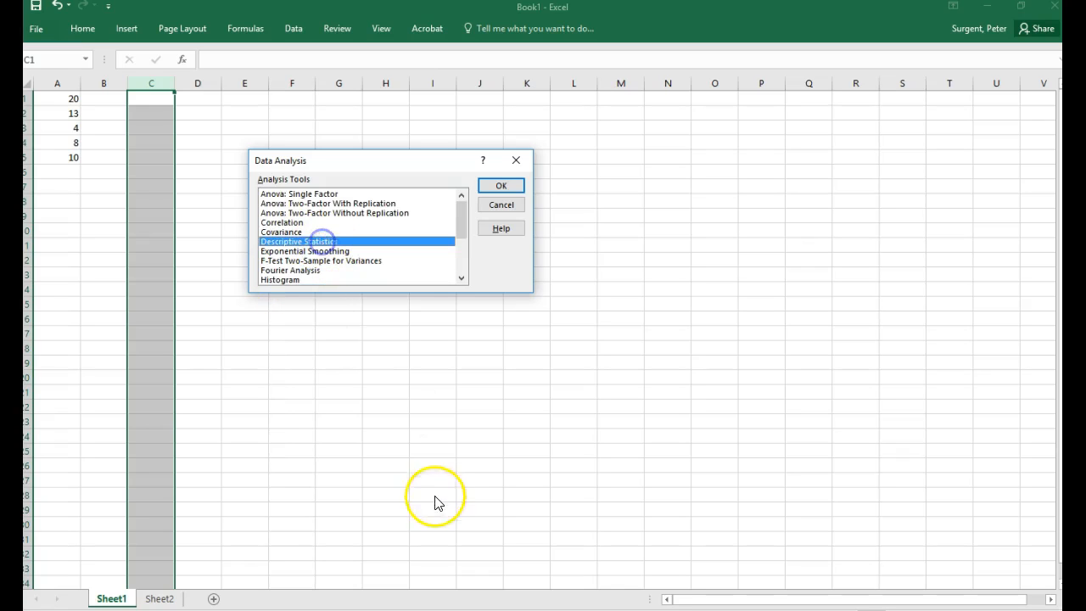
pyautogui.moveTo(466, 215)
pyautogui.mouseDown()
pyautogui.moveTo(469, 265)
pyautogui.moveTo(461, 201)
pyautogui.mouseUp()
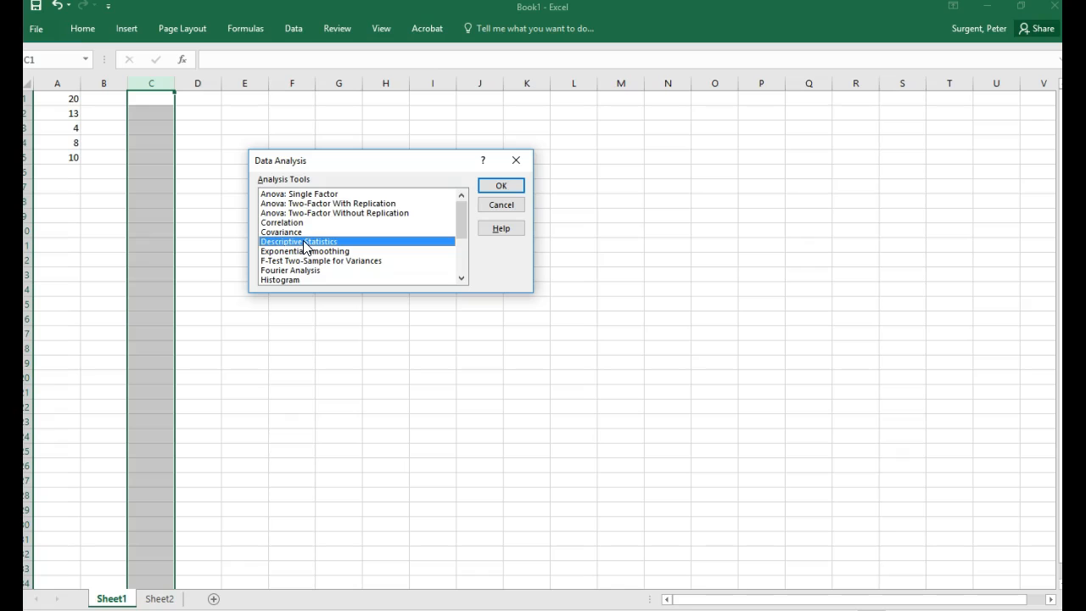
pyautogui.click(493, 190)
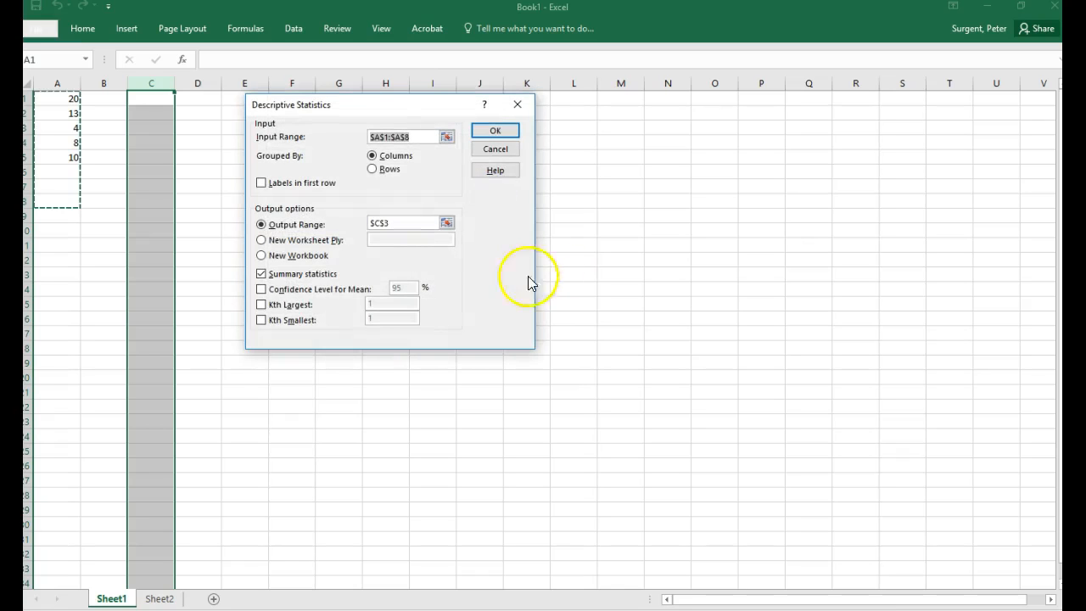
# Step: Set the Descriptive Statistics input range to cells A1:A5 using the collapsed range selector
pyautogui.moveTo(419, 137); pyautogui.dragTo(325, 137)
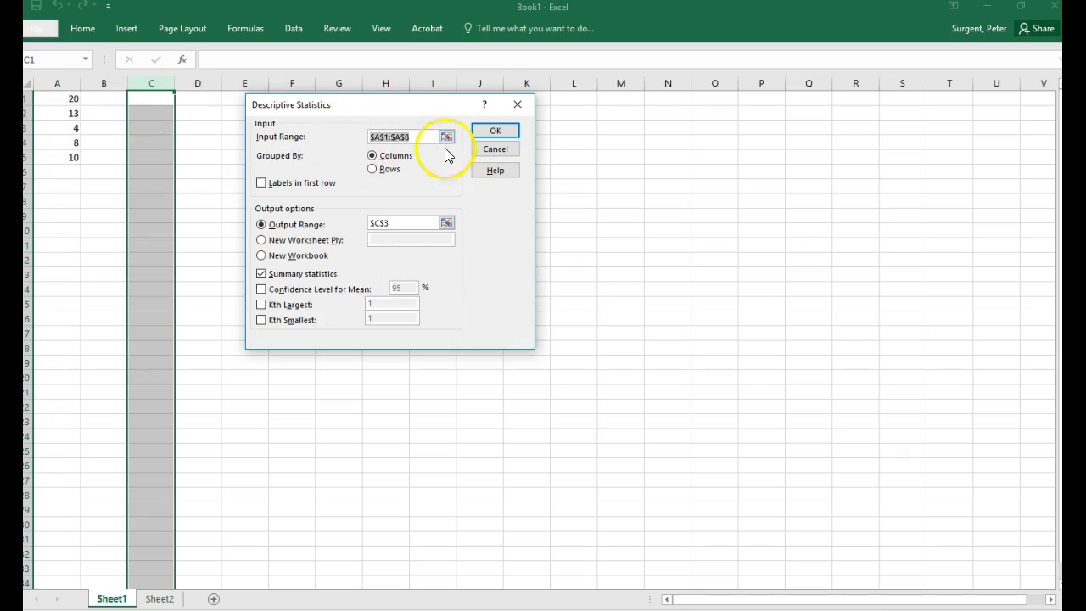
pyautogui.click(447, 136)
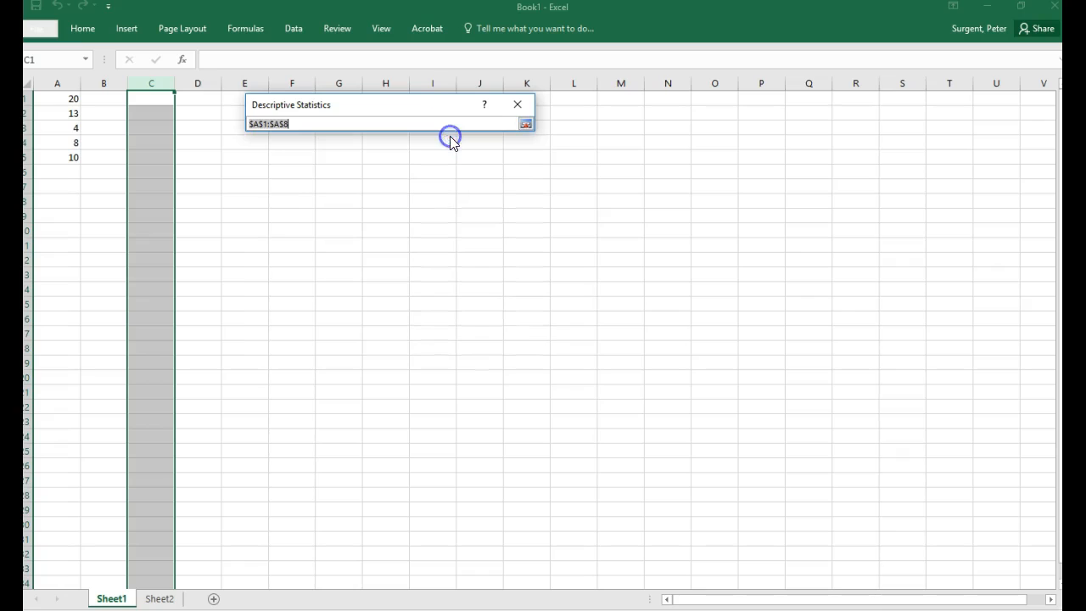
pyautogui.moveTo(59, 99); pyautogui.dragTo(53, 149)
pyautogui.click(525, 124)
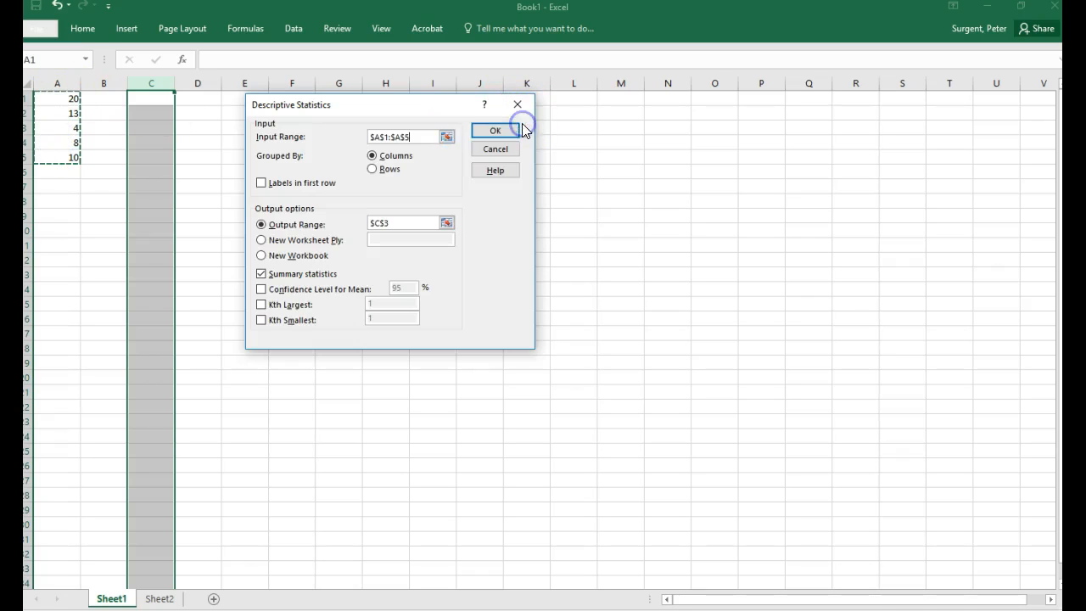
# Step: Clear the input range and select cells A1:A5 directly on the sheet as the input
pyautogui.click(297, 137)
pyautogui.press('Delete')
pyautogui.click(387, 138)
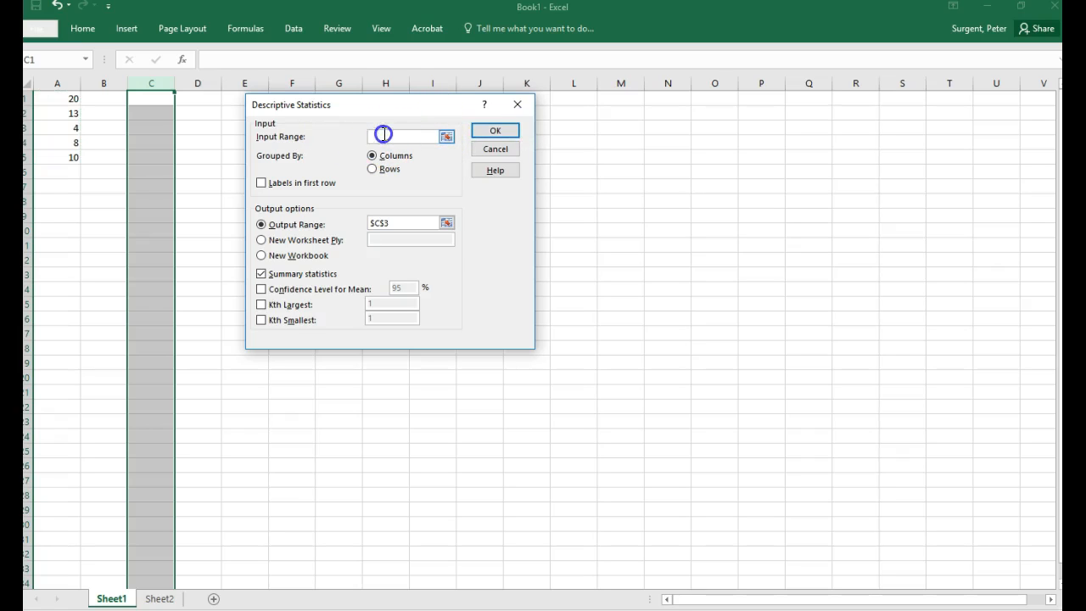
pyautogui.click(276, 138)
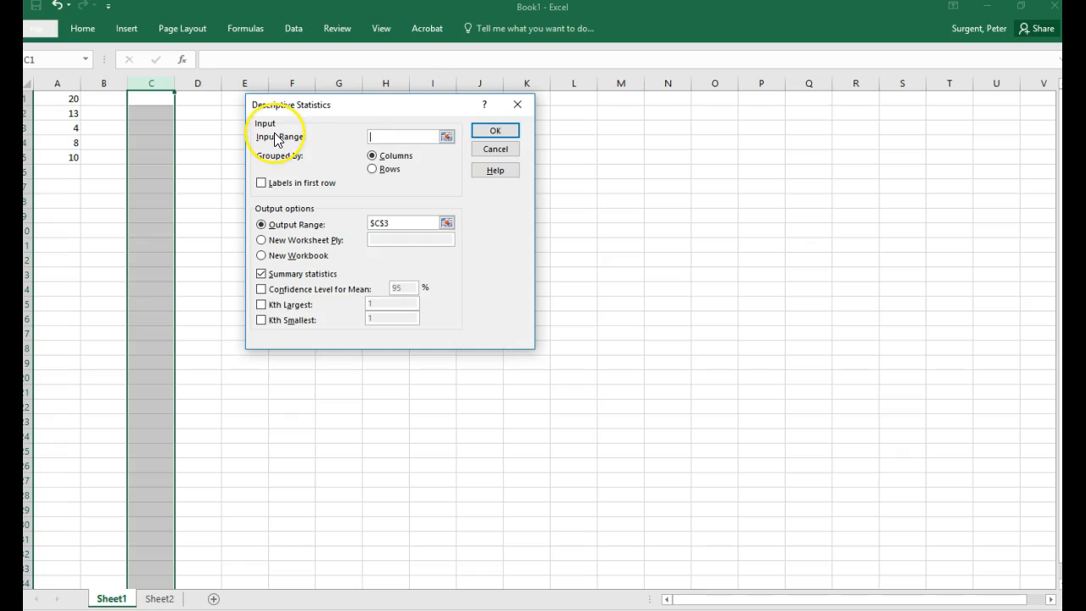
pyautogui.click(61, 101)
pyautogui.moveTo(62, 101); pyautogui.dragTo(54, 153)
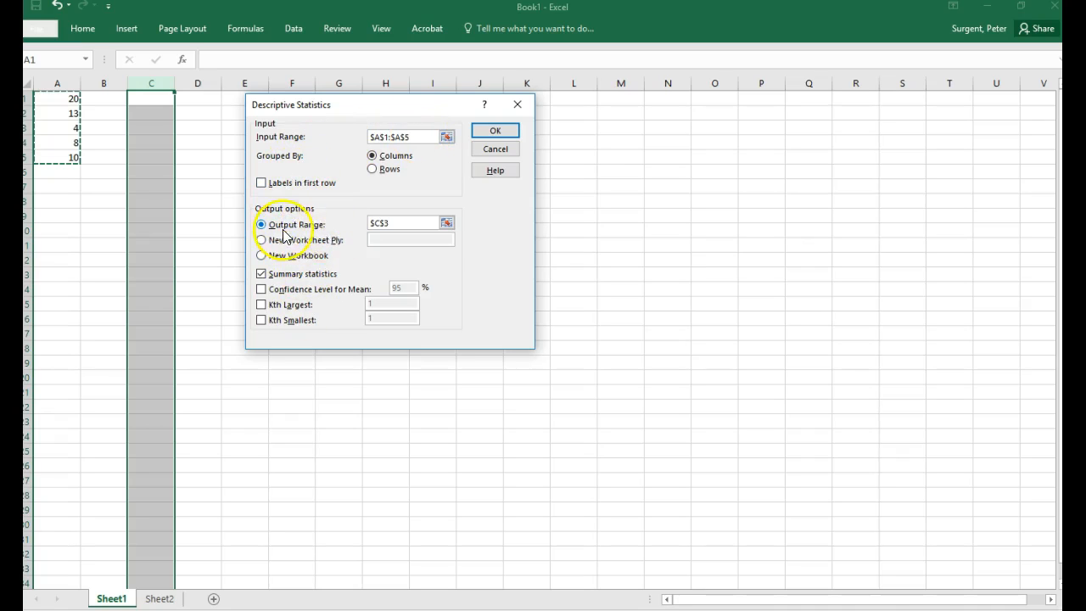
# Step: Set the output range to cell D5 and have Summary statistics included in the output
pyautogui.click(370, 223)
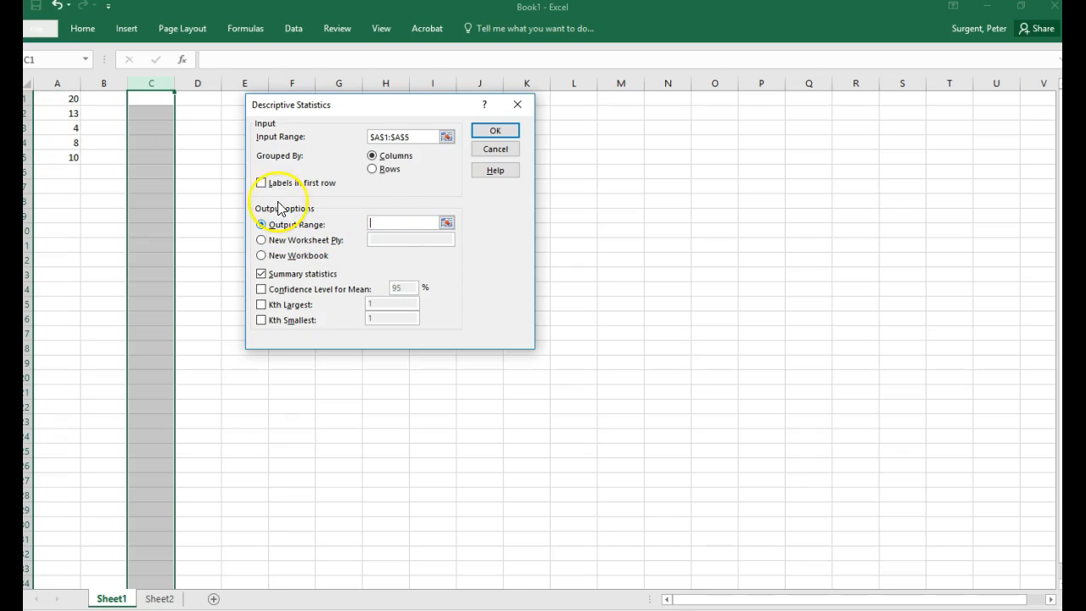
pyautogui.click(201, 156)
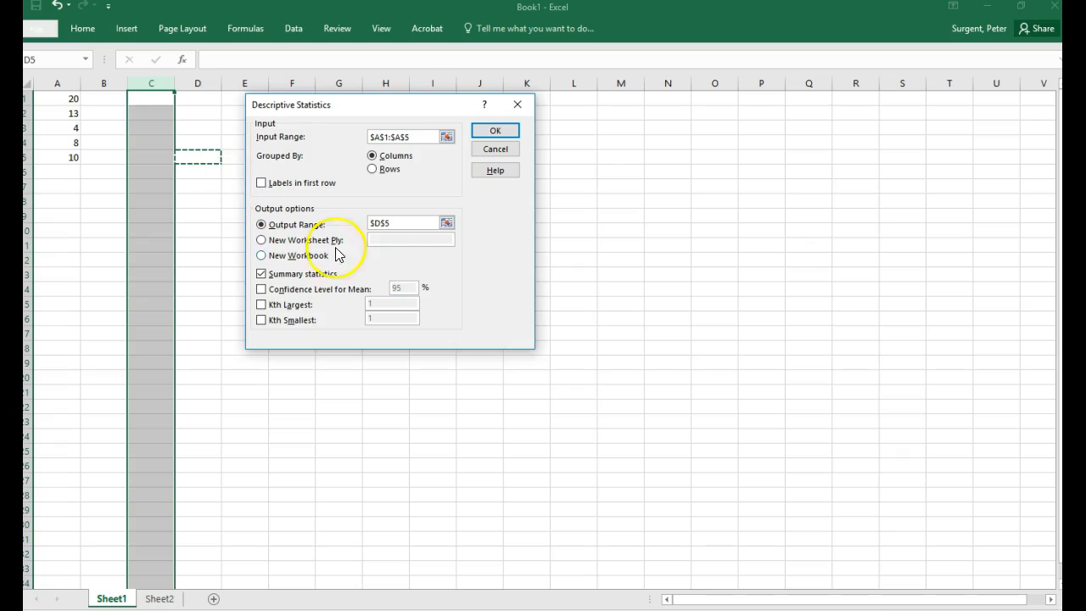
pyautogui.click(261, 274)
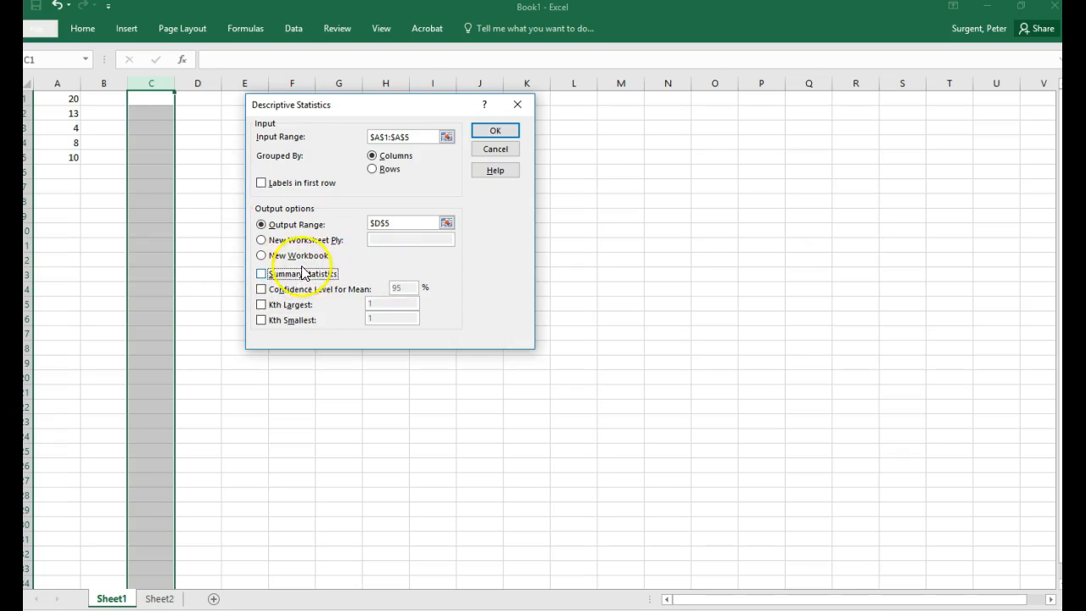
pyautogui.click(262, 274)
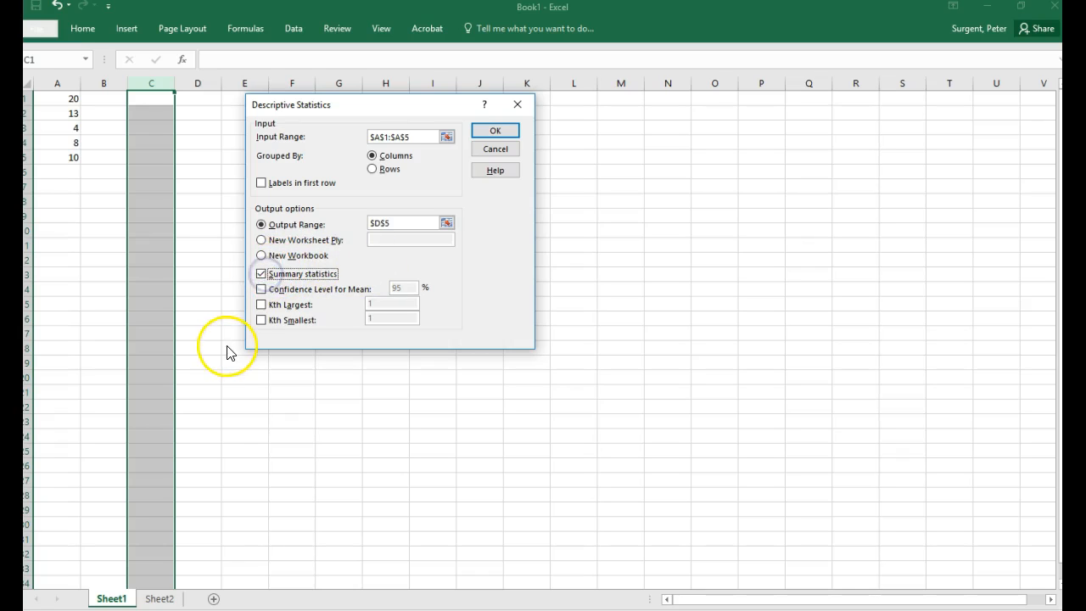
# Step: Generate the descriptive statistics and fit column D's width to its labels
pyautogui.click(513, 134)
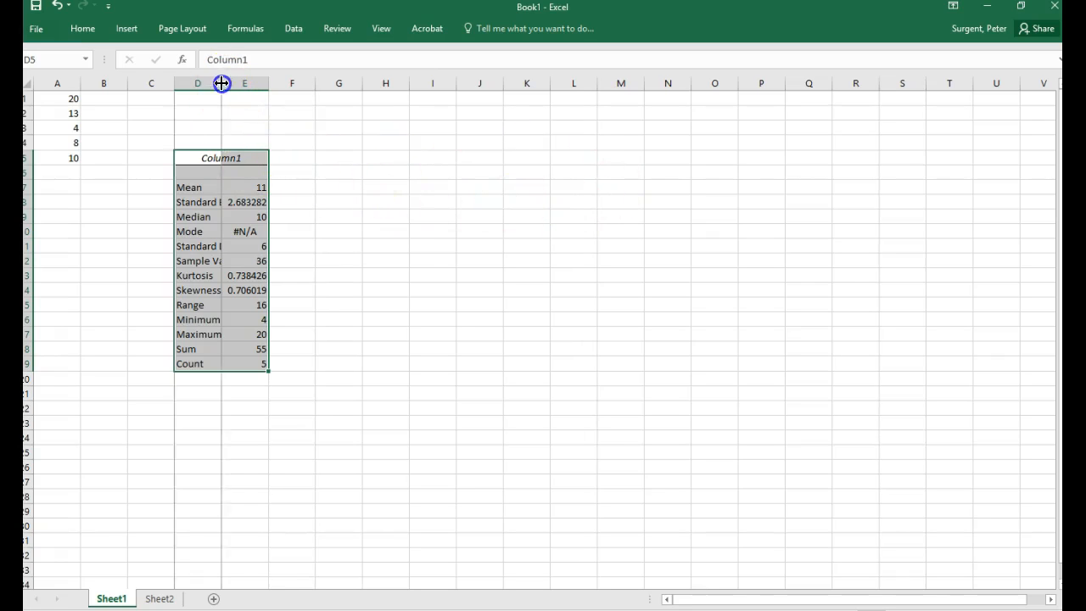
pyautogui.doubleClick(221, 84)
pyautogui.click(475, 230)
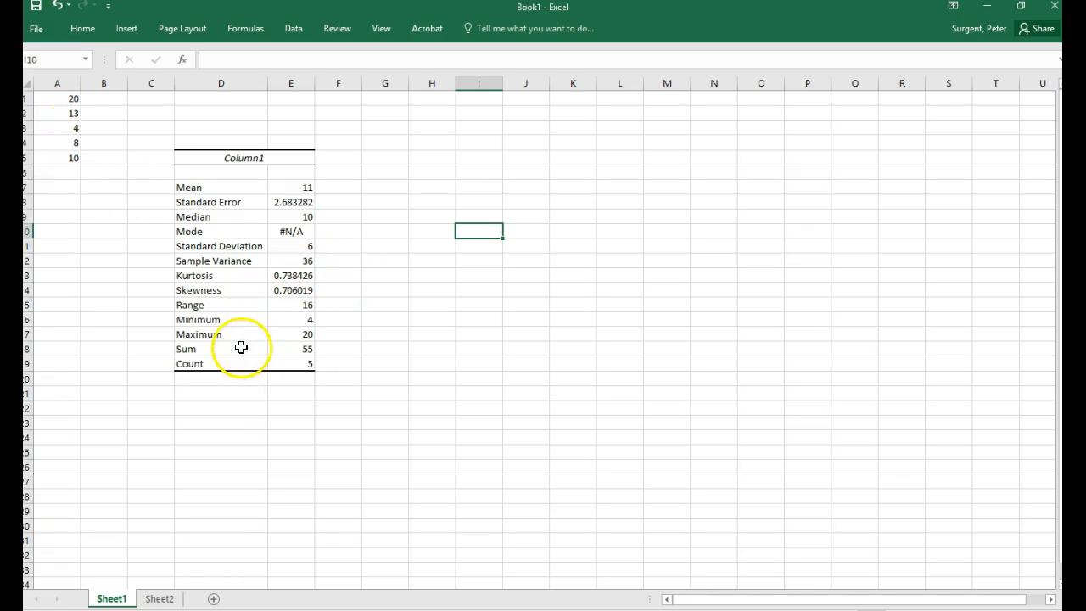
# Step: Fill the Standard Deviation label and value in the statistics table with yellow
pyautogui.moveTo(210, 247); pyautogui.dragTo(283, 247)
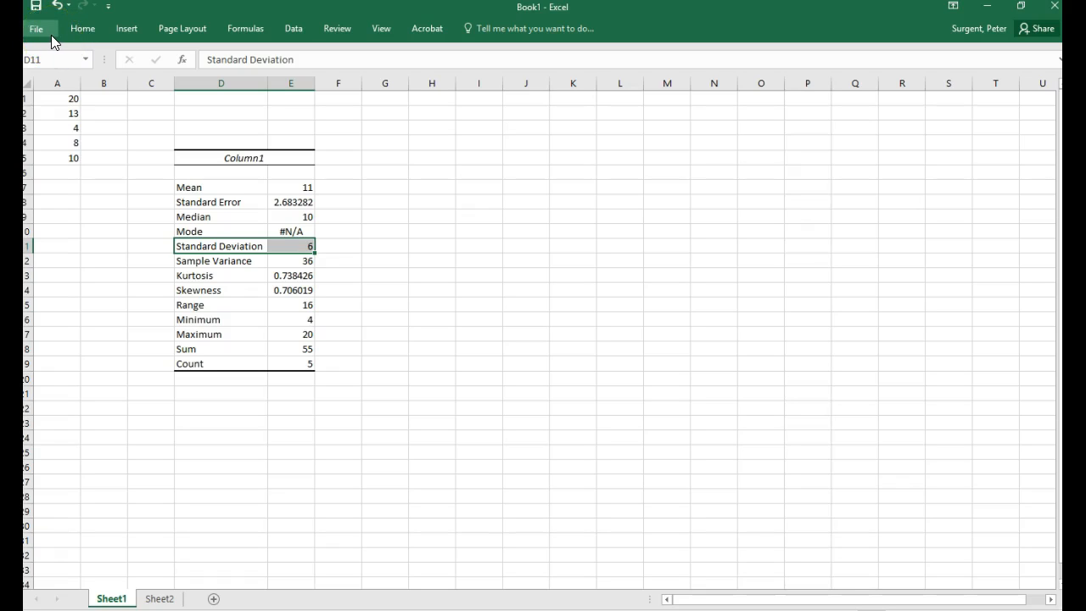
pyautogui.click(52, 34)
pyautogui.click(40, 29)
pyautogui.click(80, 33)
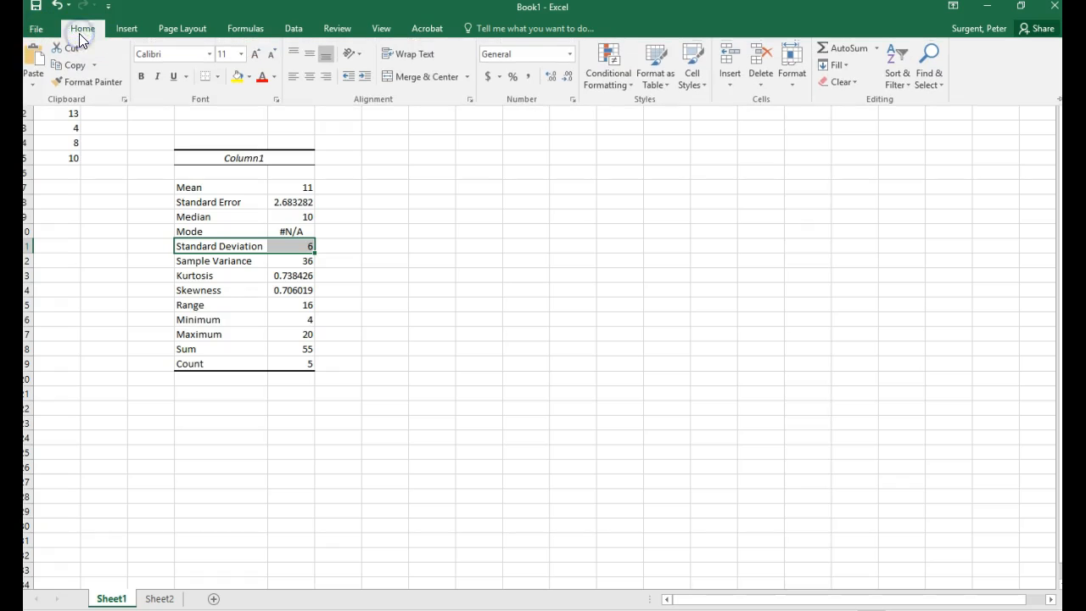
pyautogui.click(236, 78)
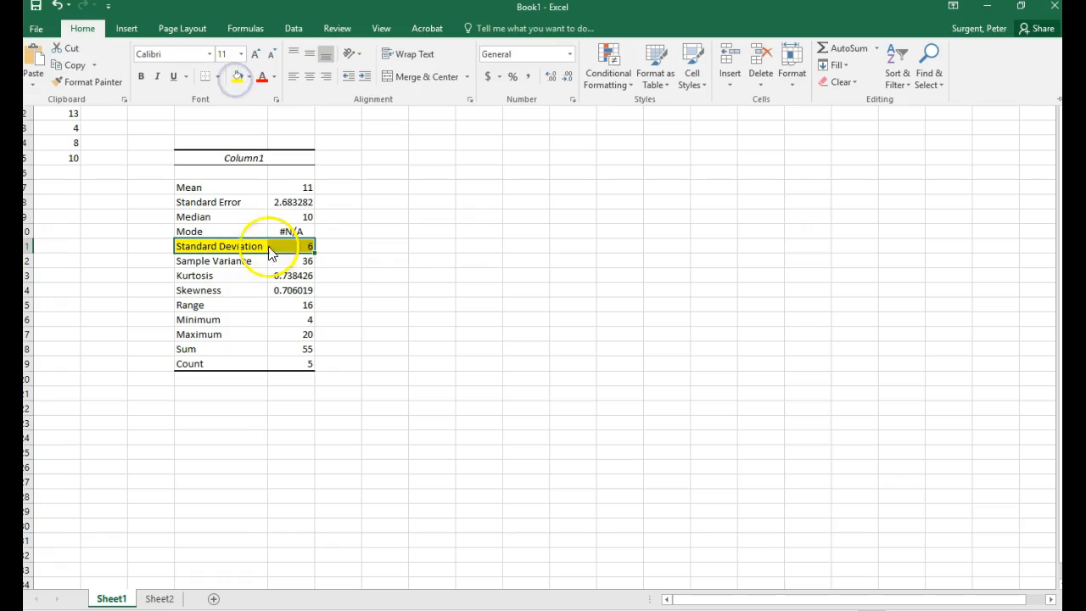
pyautogui.click(395, 288)
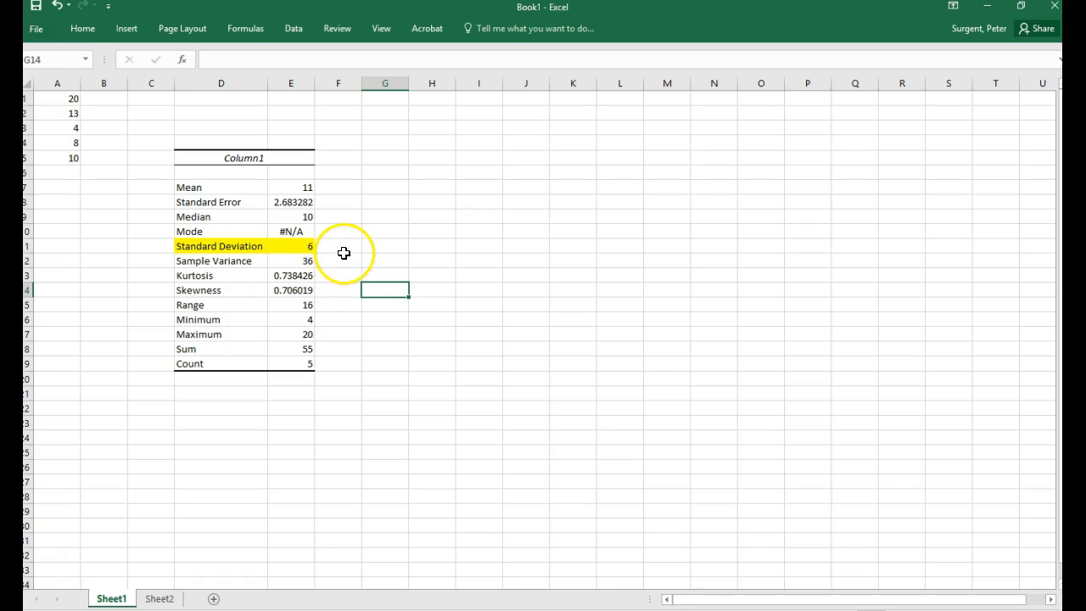
# Step: Fill the Mean label and value in the statistics table with yellow
pyautogui.moveTo(188, 187); pyautogui.dragTo(307, 185)
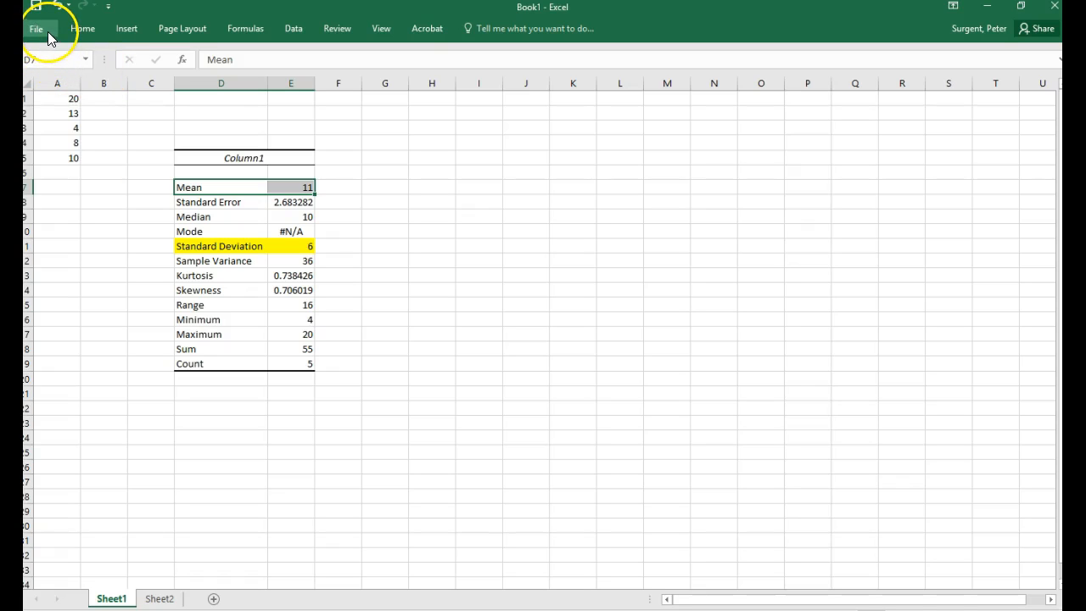
pyautogui.click(82, 28)
pyautogui.click(236, 77)
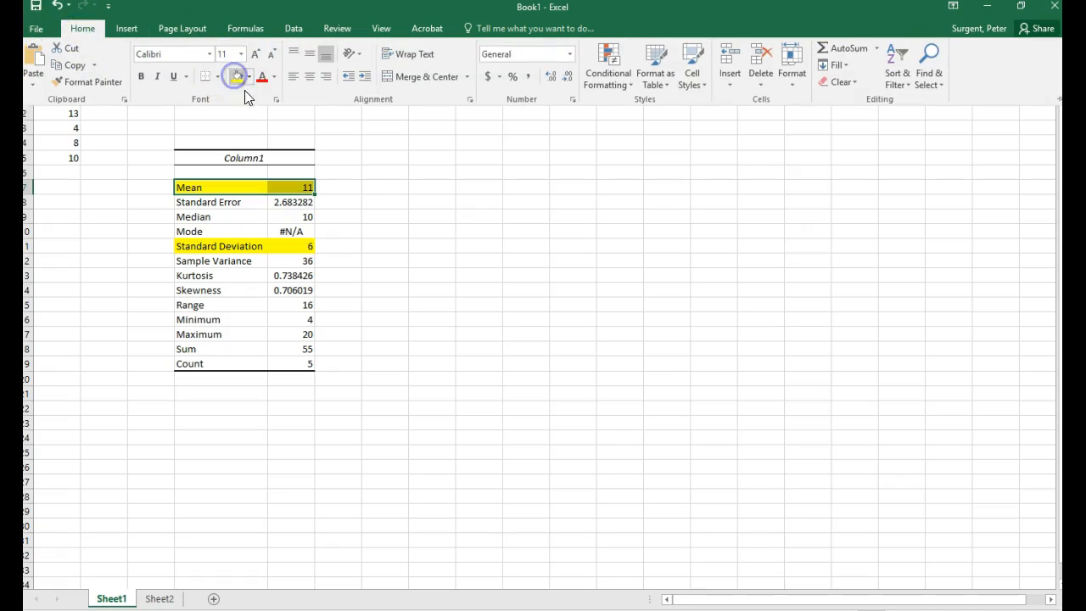
# Step: Fill the Median label and value in the statistics table with yellow
pyautogui.moveTo(246, 213); pyautogui.dragTo(291, 213)
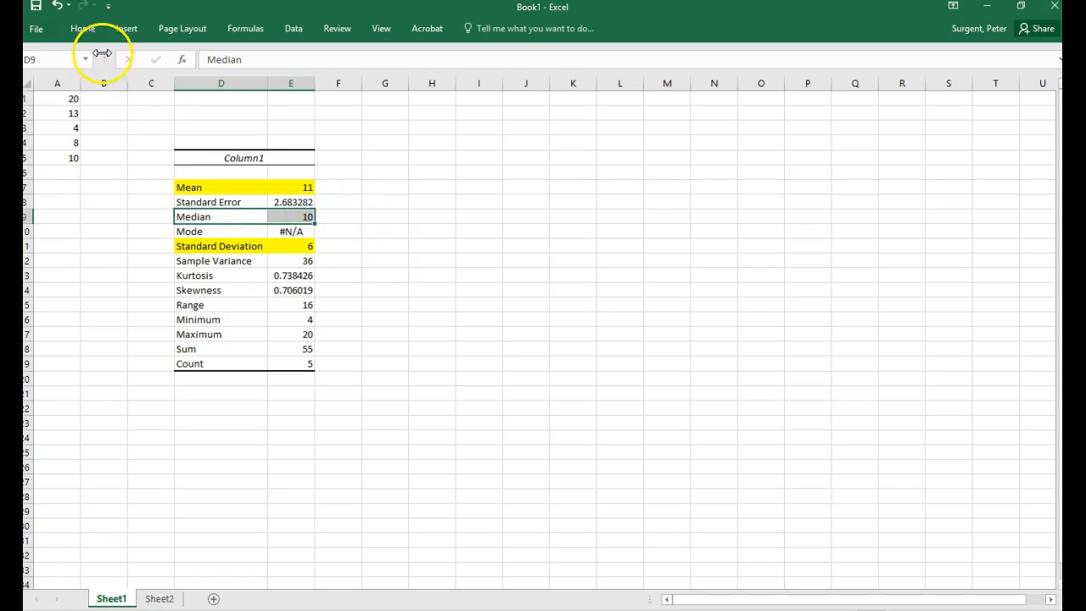
pyautogui.click(46, 36)
pyautogui.click(46, 34)
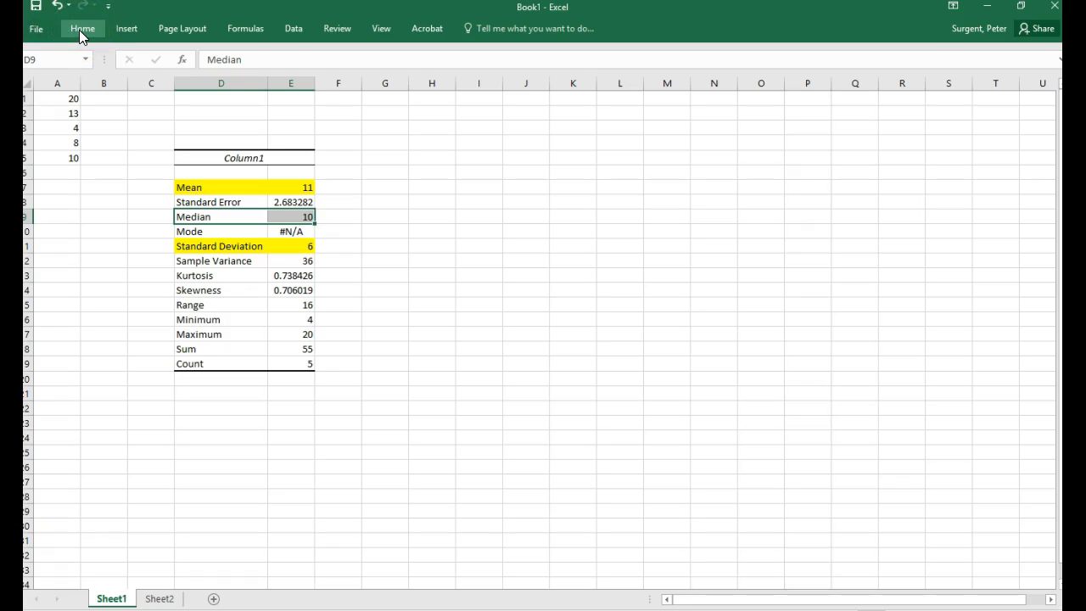
pyautogui.click(80, 28)
pyautogui.click(237, 78)
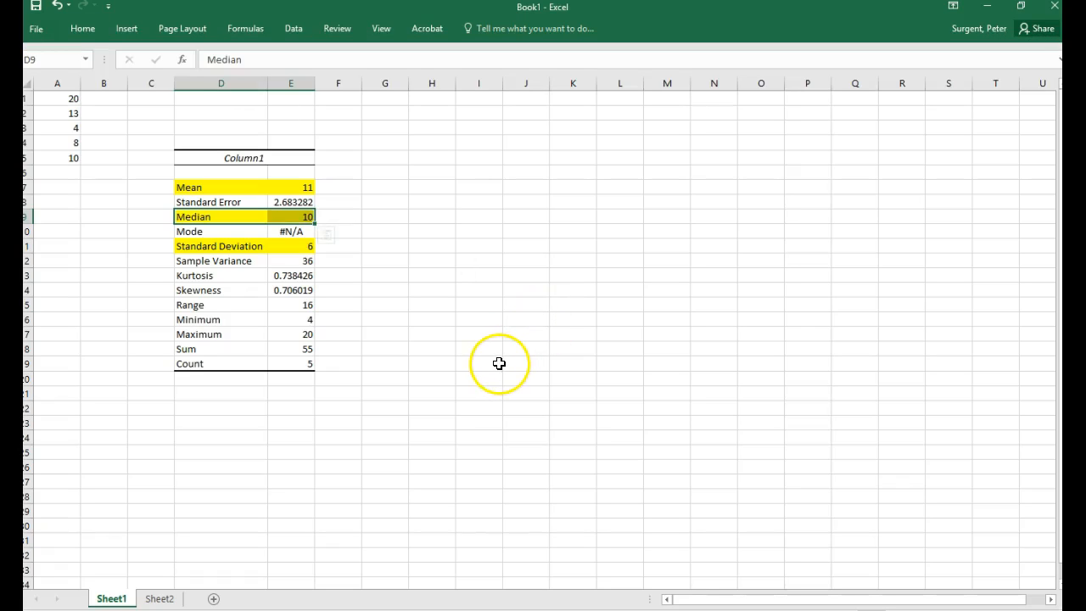
# Step: Fill the Range label and value in the statistics table with yellow, and deselect them
pyautogui.moveTo(213, 306); pyautogui.dragTo(303, 305)
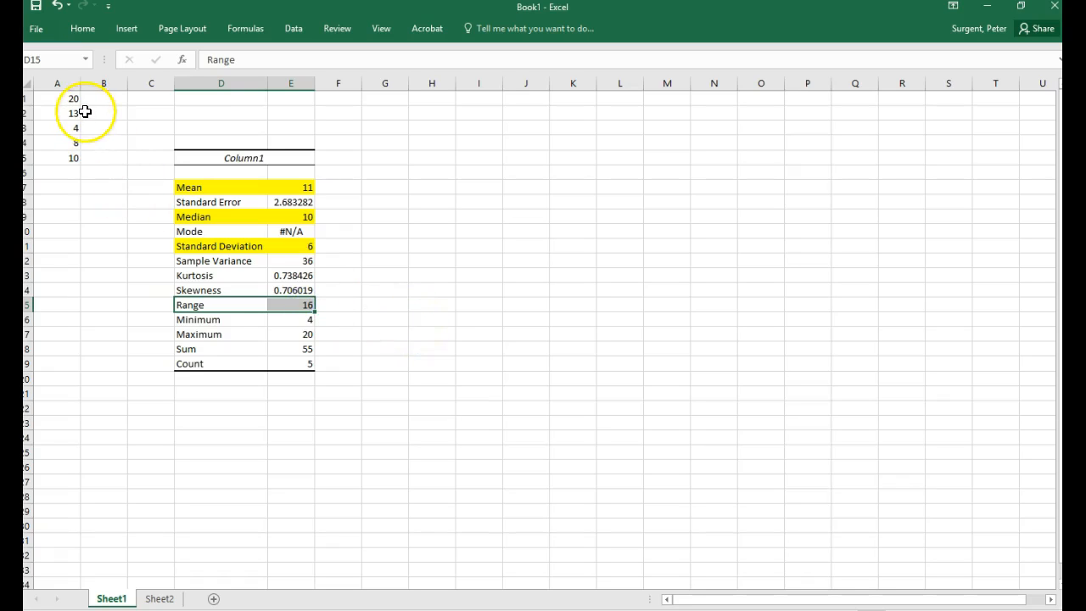
pyautogui.click(80, 29)
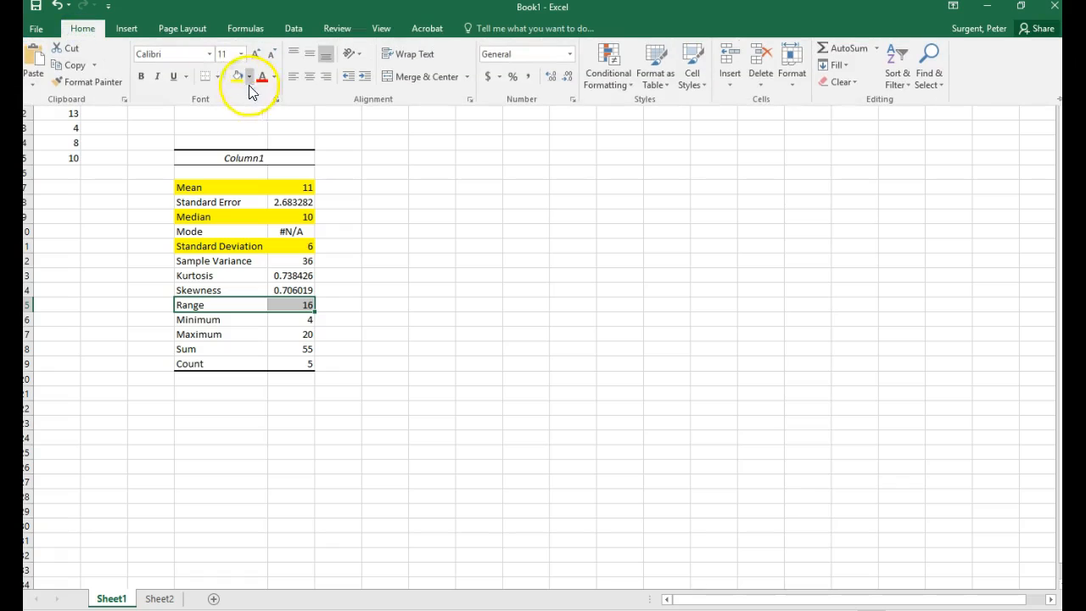
pyautogui.click(231, 73)
pyautogui.click(395, 320)
pyautogui.click(431, 449)
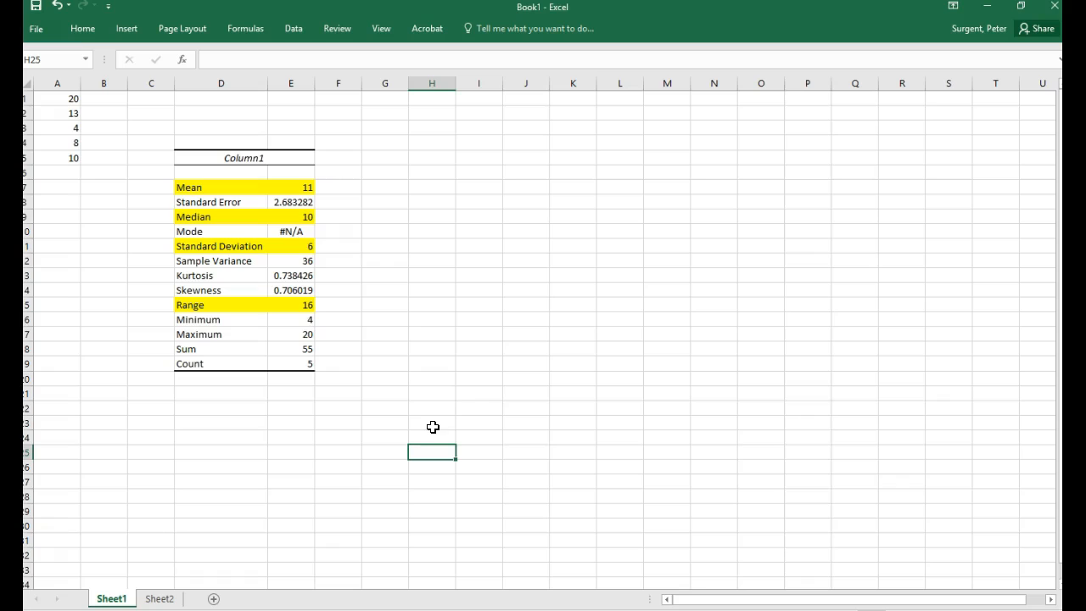